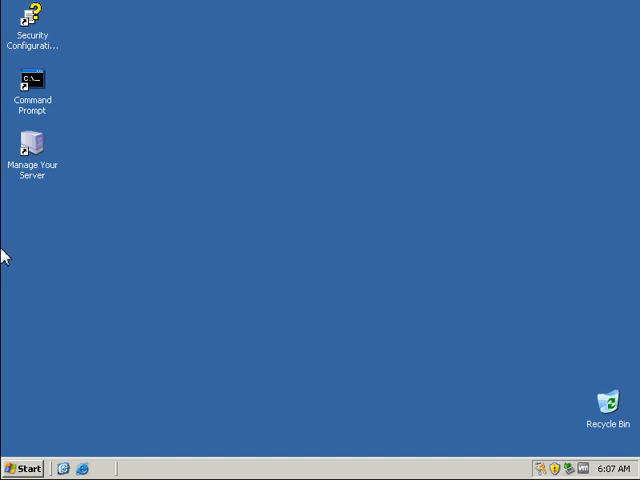
# Step: Explore from the Start button and browse the tree to C:\WINDOWS\system32\drivers\etc
pyautogui.rightClick(27, 471)
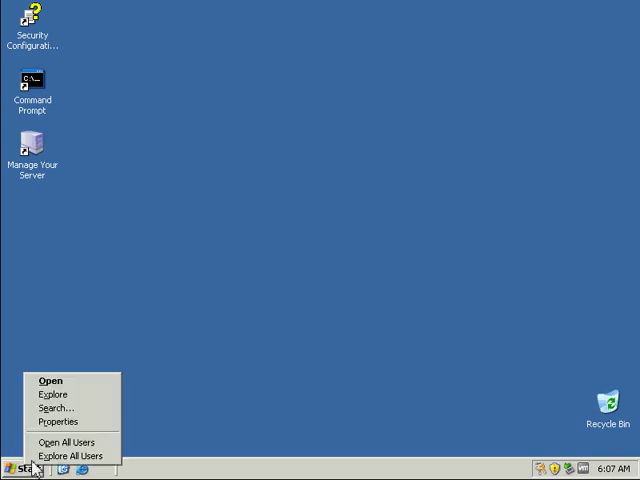
pyautogui.click(84, 397)
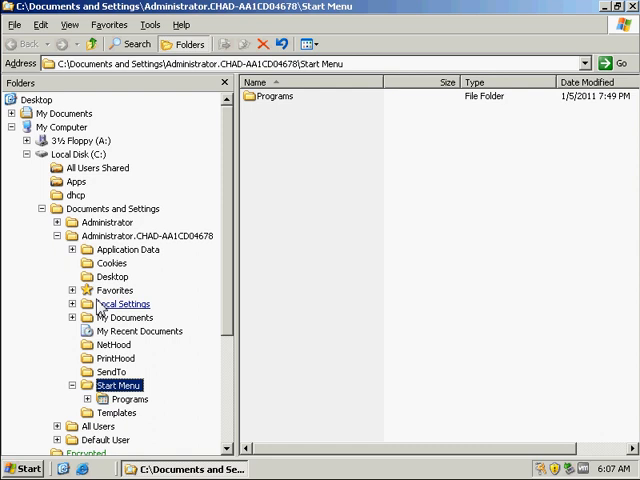
pyautogui.scroll(-4, 100, 308)
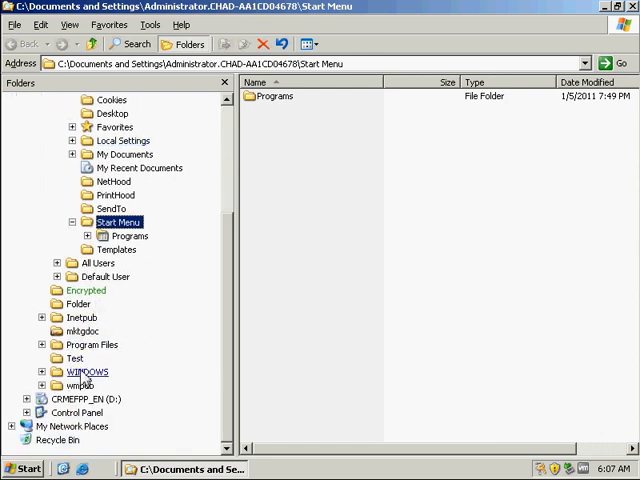
pyautogui.click(85, 372)
pyautogui.scroll(-2, 147, 344)
pyautogui.scroll(-1, 147, 344)
pyautogui.scroll(-1, 147, 344)
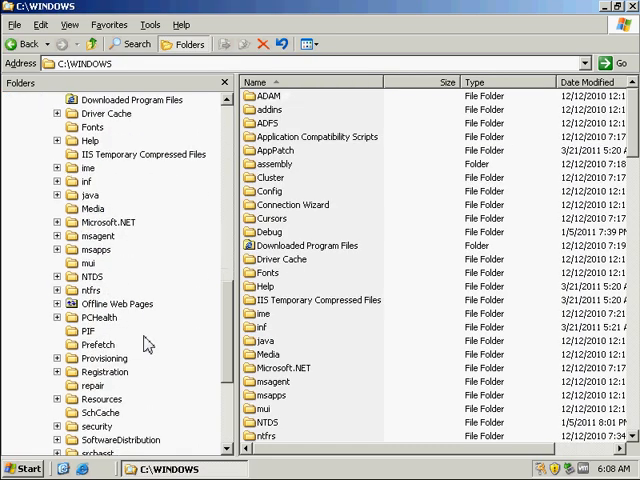
pyautogui.scroll(-1, 147, 344)
pyautogui.scroll(-1, 147, 344)
pyautogui.click(102, 399)
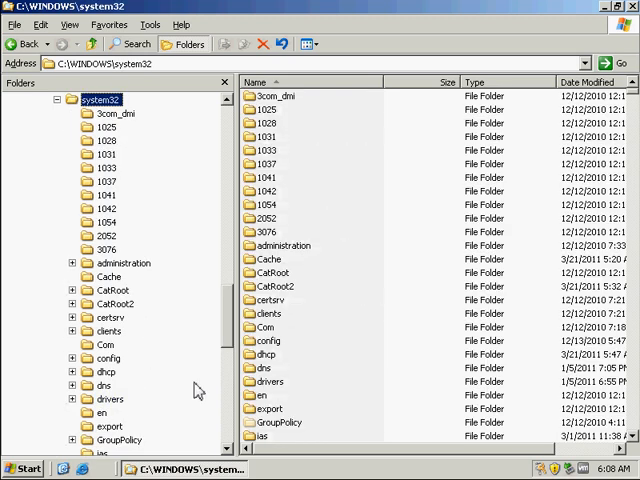
pyautogui.scroll(-1, 197, 391)
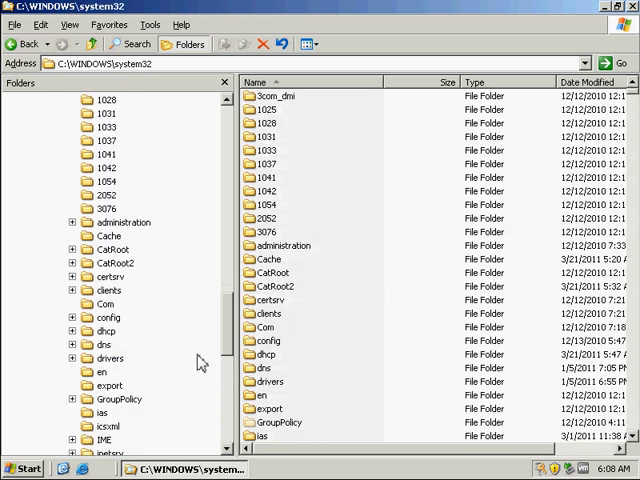
pyautogui.click(111, 359)
pyautogui.click(118, 386)
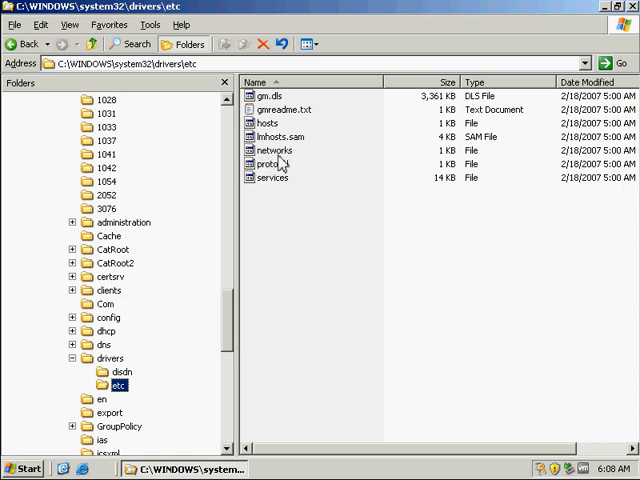
# Step: Copy lmhosts.sam and paste it into etc, creating 'Copy of lmhosts.sam'
pyautogui.rightClick(274, 145)
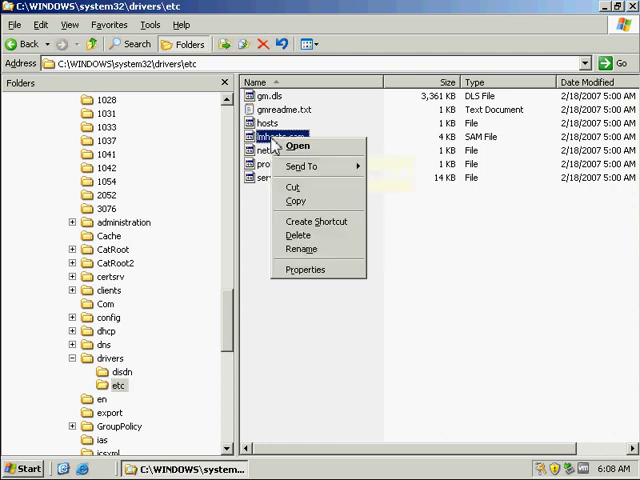
pyautogui.click(305, 203)
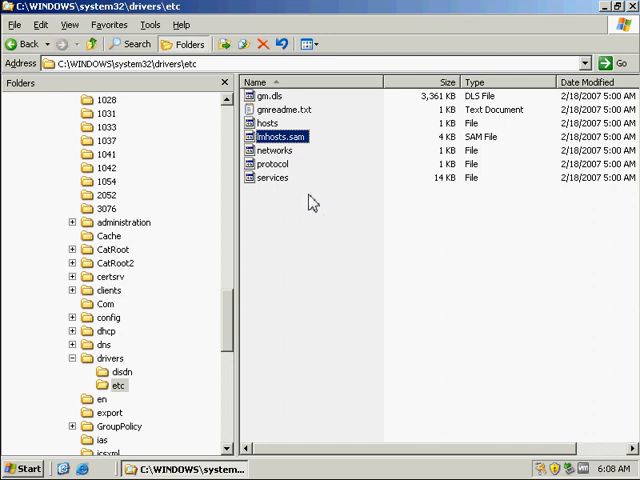
pyautogui.click(118, 386)
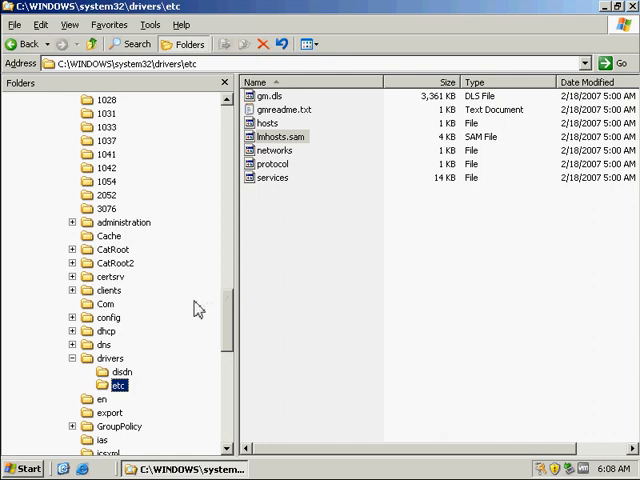
pyautogui.rightClick(124, 396)
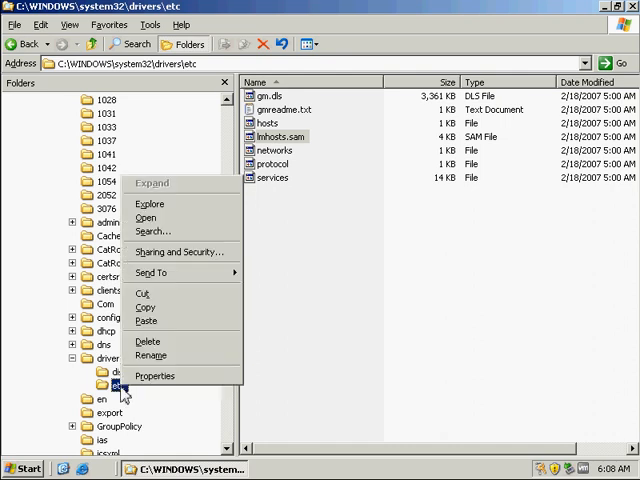
pyautogui.click(168, 322)
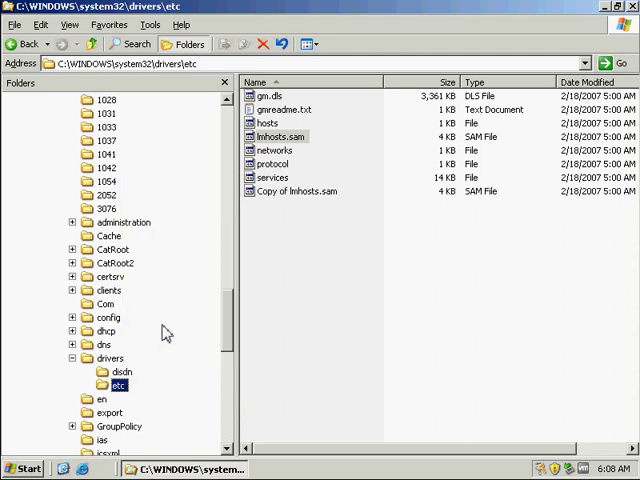
# Step: Rename 'Copy of lmhosts.sam' to 'lmhosts' with no extension
pyautogui.rightClick(289, 193)
pyautogui.click(315, 305)
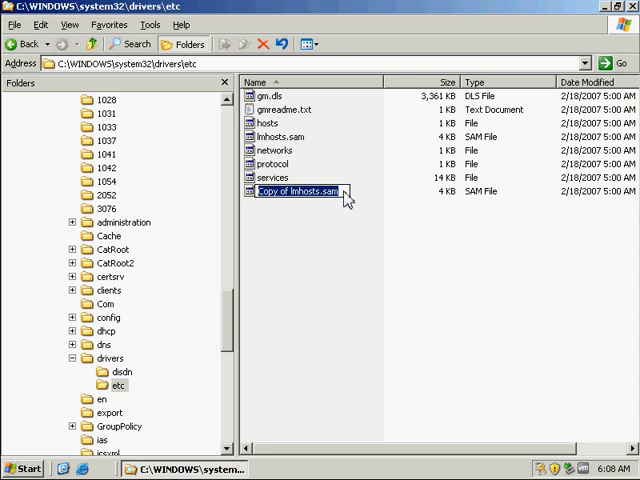
pyautogui.press('BackSpace')
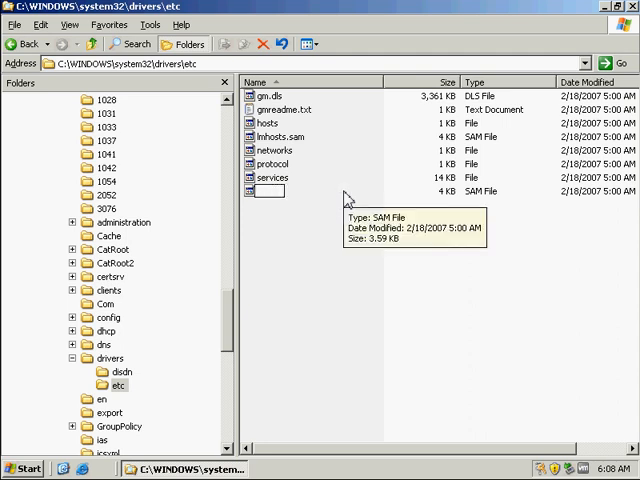
pyautogui.write('lmhosts')
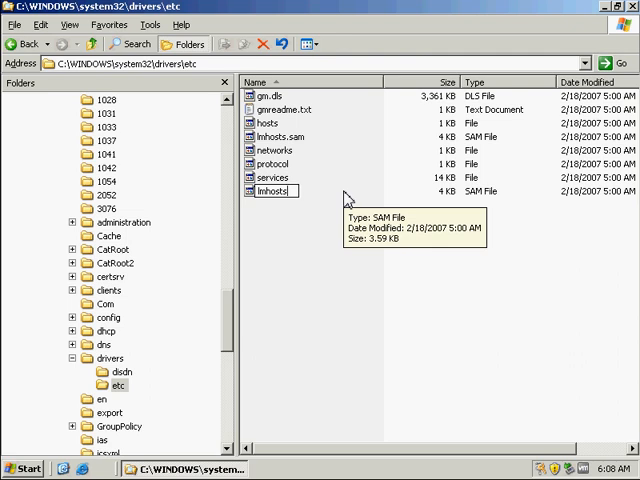
pyautogui.press('Return')
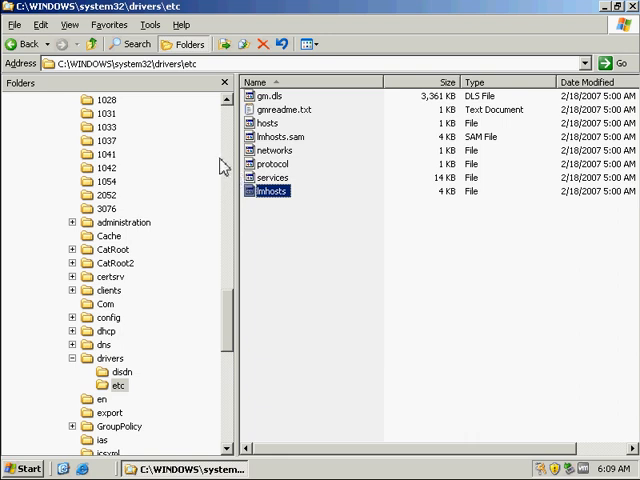
# Step: Open the lmhosts file with Notepad via the Open With dialog
pyautogui.rightClick(276, 200)
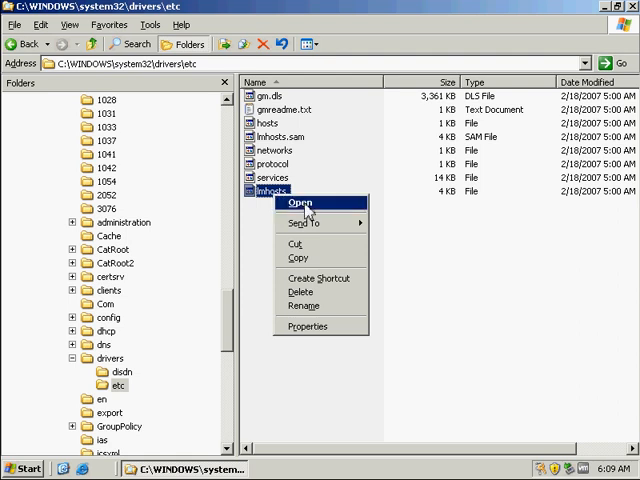
pyautogui.click(309, 203)
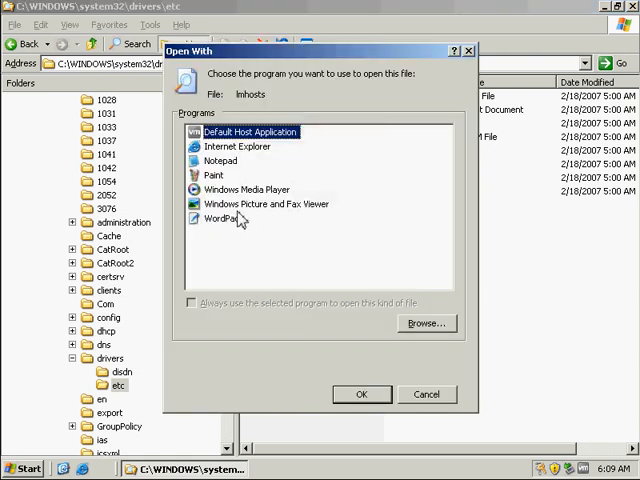
pyautogui.click(237, 161)
pyautogui.click(362, 396)
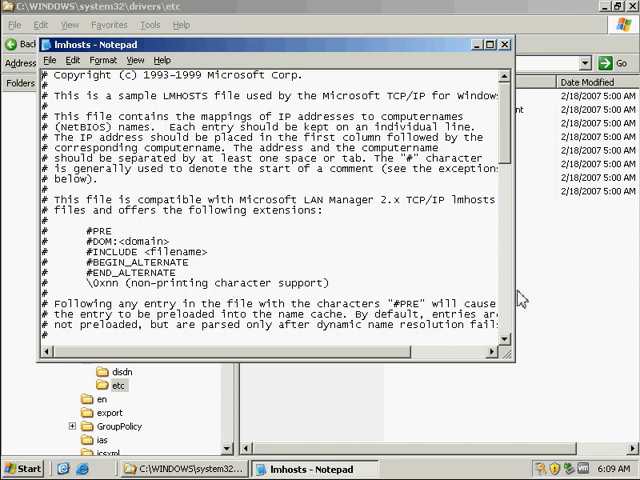
pyautogui.moveTo(507, 147)
pyautogui.mouseDown()
pyautogui.moveTo(487, 264)
pyautogui.moveTo(486, 329)
pyautogui.mouseUp()
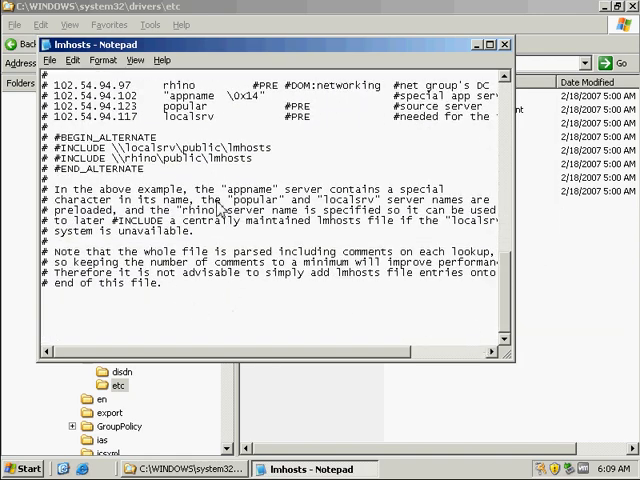
# Step: Append the line '192.168.1.103 SQLSERVER #PRE' at the end of lmhosts
pyautogui.click(204, 298)
pyautogui.write('192')
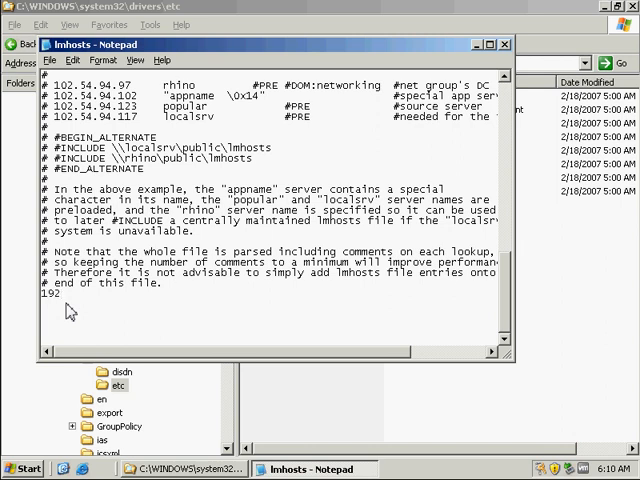
pyautogui.write('.168')
pyautogui.write('.1')
pyautogui.write('00')
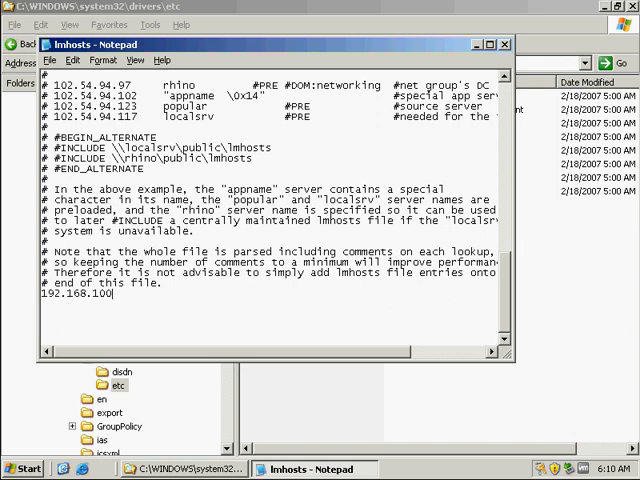
pyautogui.press('BackSpace')
pyautogui.press('BackSpace')
pyautogui.write('.103')
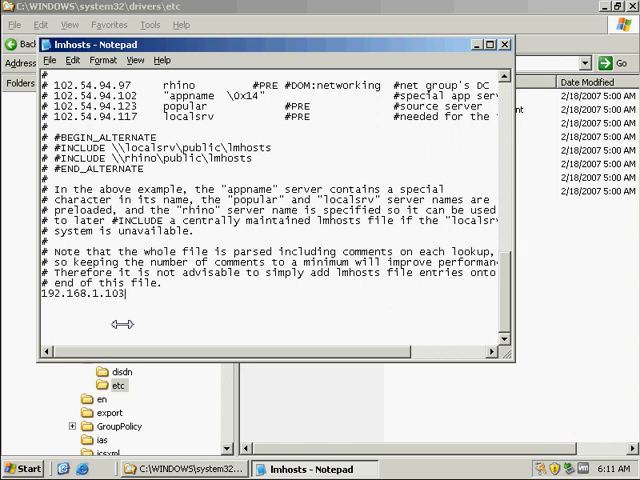
pyautogui.write(' S')
pyautogui.write('QL')
pyautogui.write('SERVE')
pyautogui.write('R ')
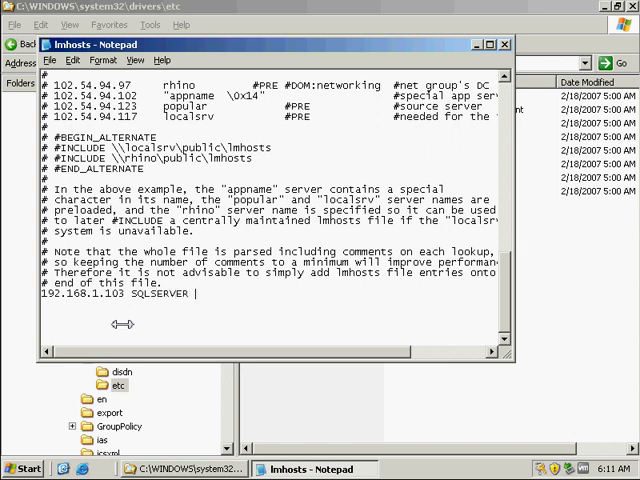
pyautogui.write('#PRE')
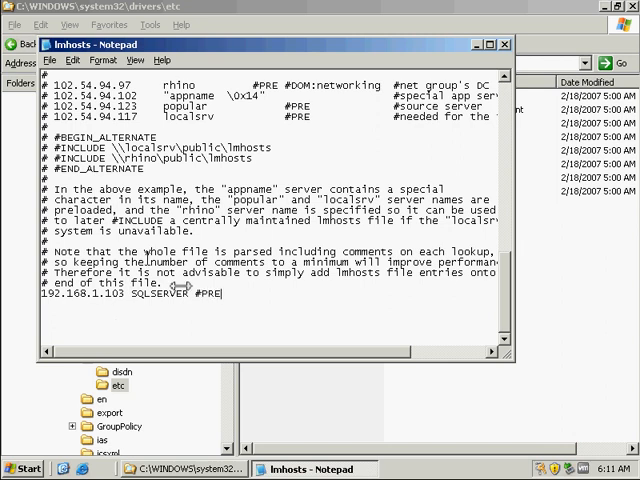
# Step: Save lmhosts from the File menu and close Notepad
pyautogui.click(49, 60)
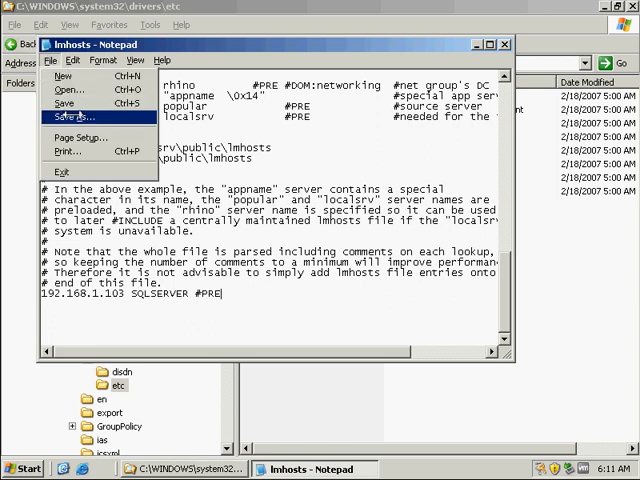
pyautogui.click(76, 103)
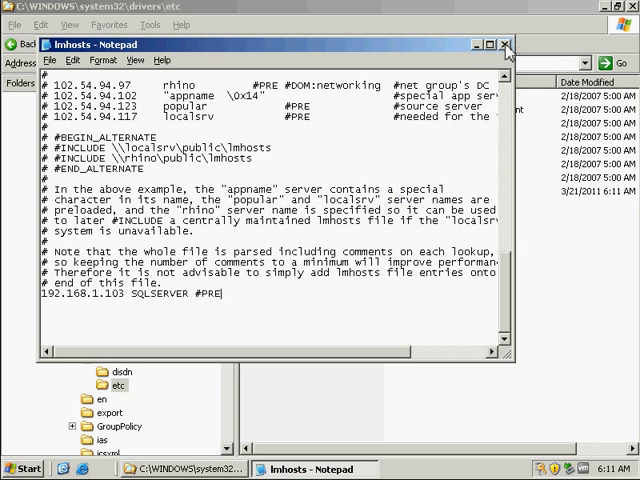
pyautogui.click(506, 45)
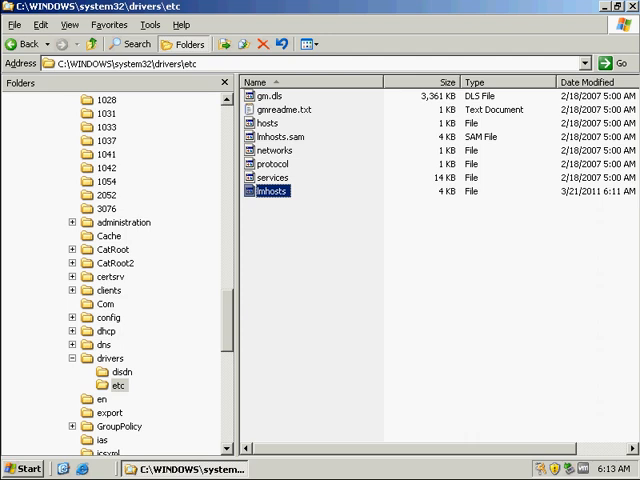
# Step: Close Explorer, launch cmd from Start > Run and run nbtstat -R to reload the name cache
pyautogui.click(631, 8)
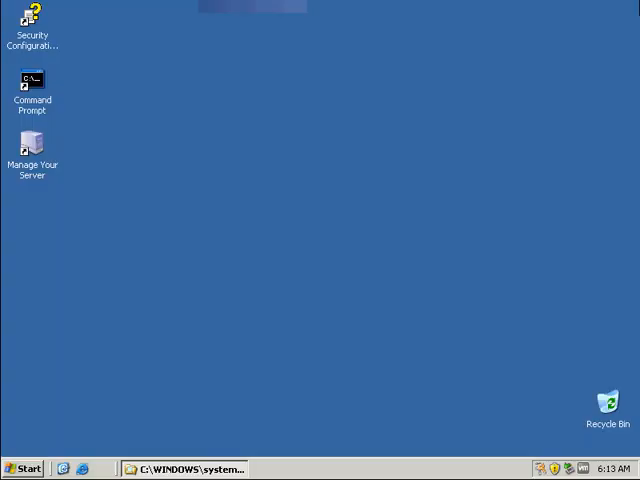
pyautogui.click(22, 468)
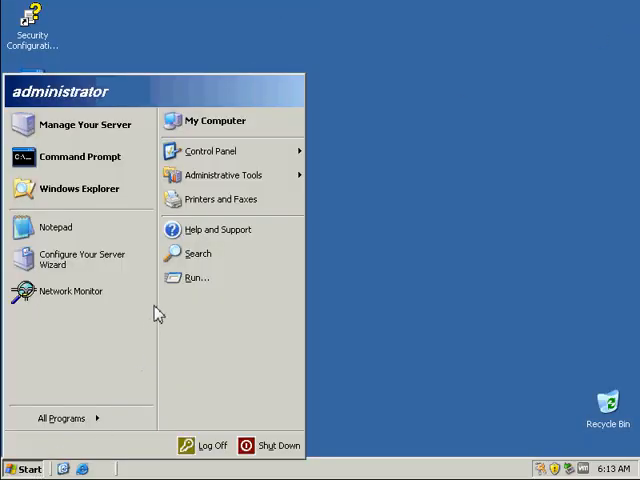
pyautogui.click(193, 279)
pyautogui.press('Return')
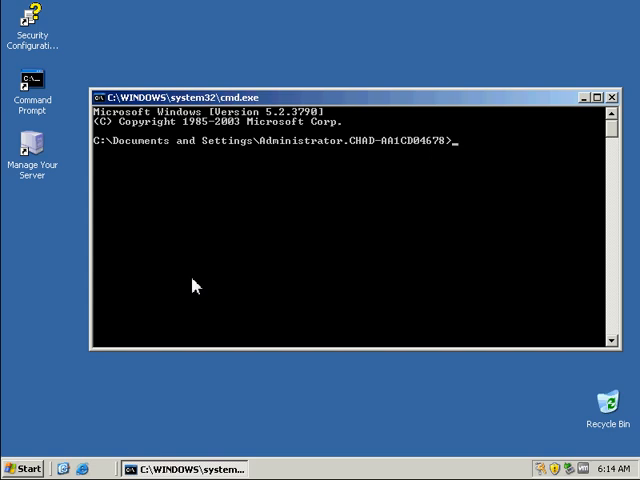
pyautogui.write('nbt')
pyautogui.write('stat')
pyautogui.write(' -R')
pyautogui.press('Return')
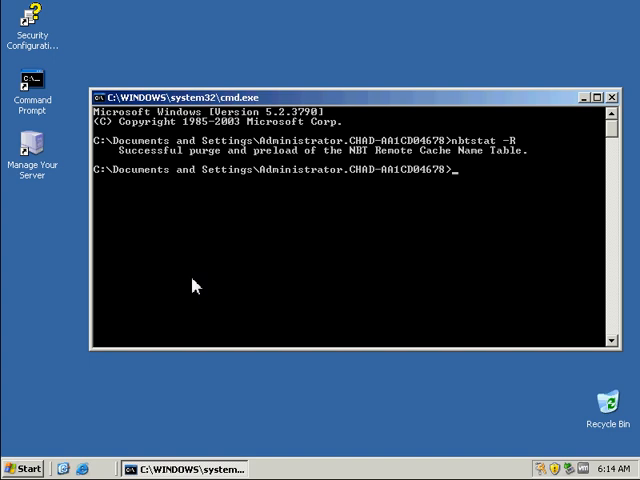
pyautogui.write('nb')
pyautogui.write('tstat ')
pyautogui.write('-c')
# Step: Run nbtstat -c, listing SQLSERVER cached at 192.168.1.103
pyautogui.press('Return')
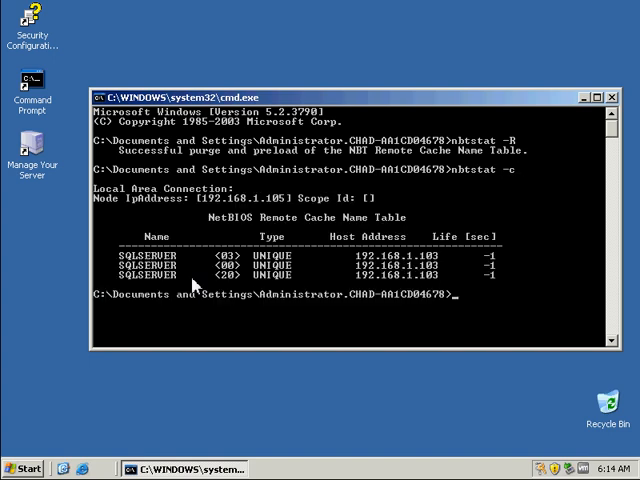